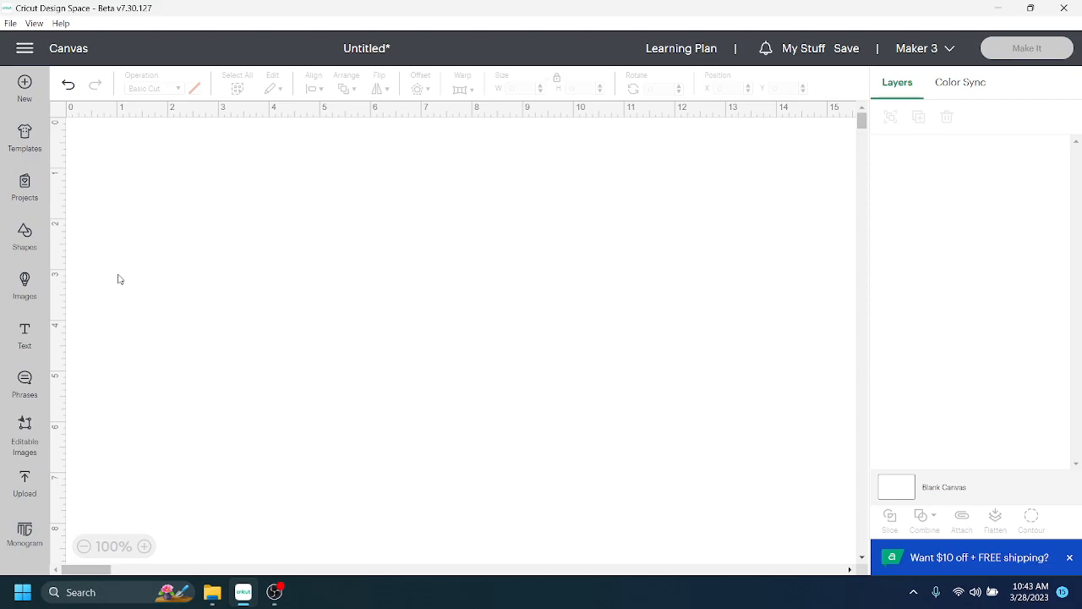
# - Open the Design Space settings, review the Application Experience choice between Beta and Live, and close the settings
pyautogui.press('ctrl')
pyautogui.press('ctrl')
pyautogui.press('ctrl')
pyautogui.press('ctrl')
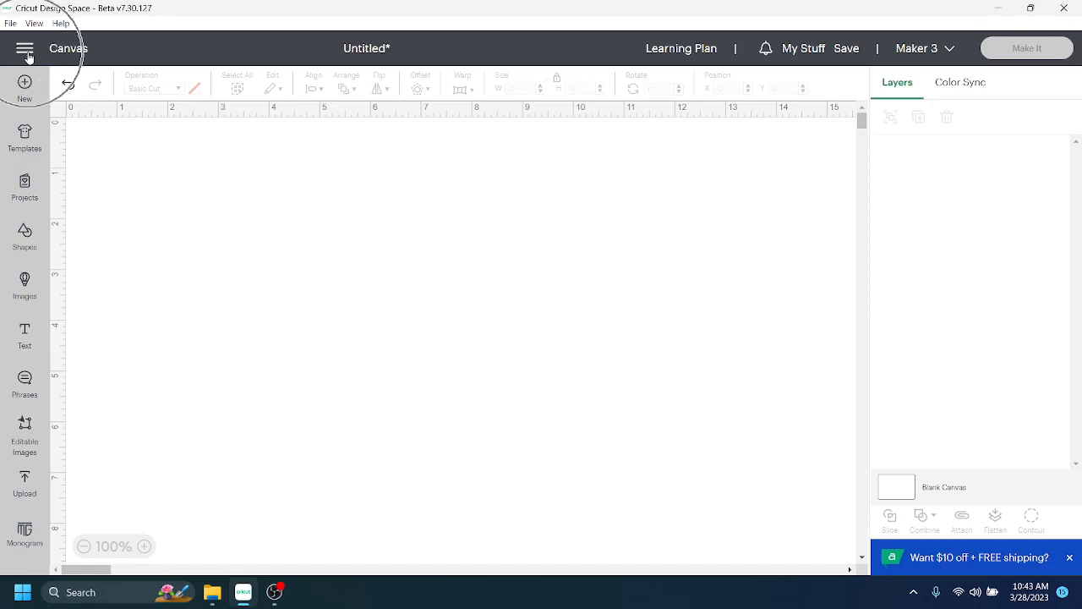
pyautogui.click(28, 54)
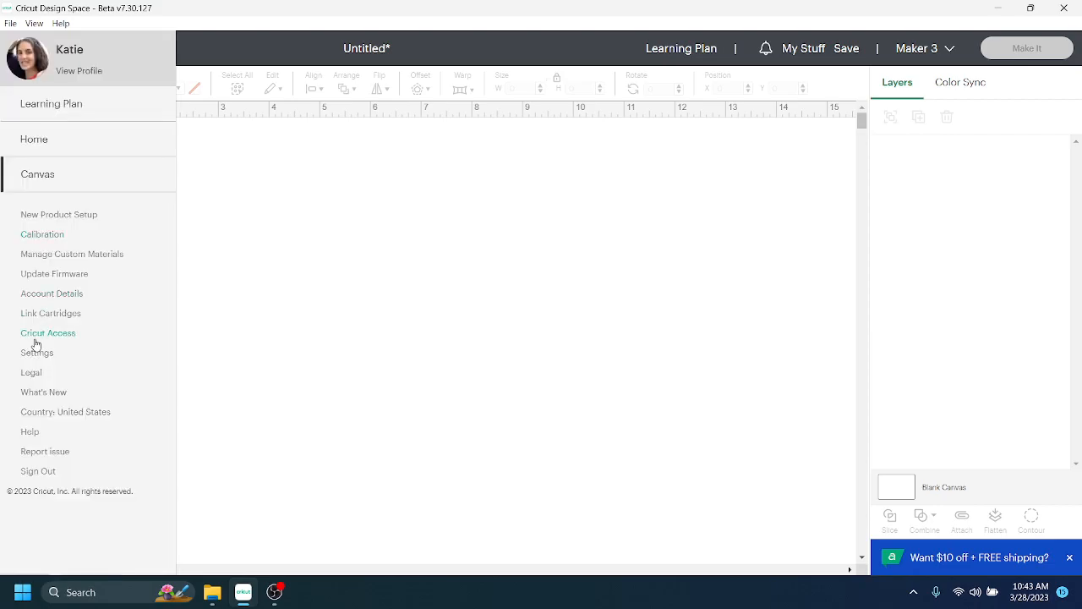
pyautogui.press('ctrl')
pyautogui.click(37, 353)
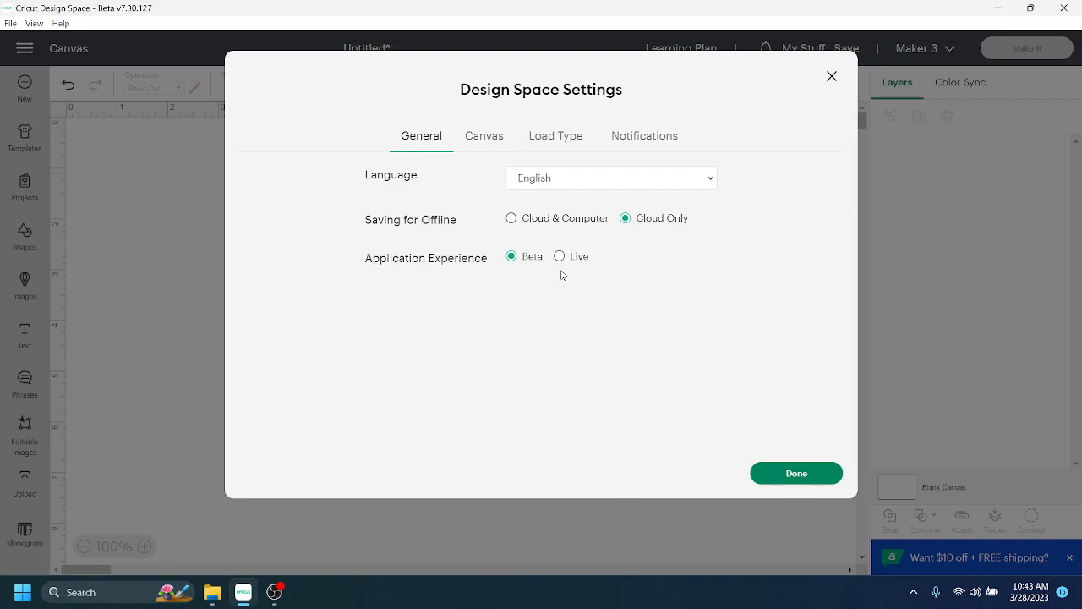
pyautogui.click(762, 479)
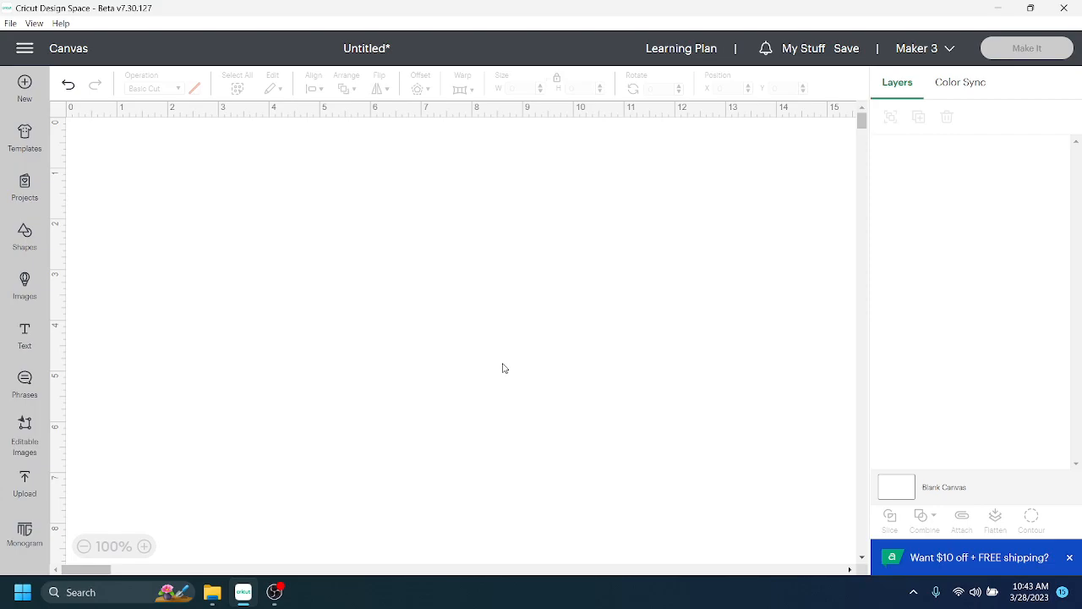
# - Add the text "happy to see you" on three lines and move it to about X 2.39, Y 2.65
pyautogui.click(25, 336)
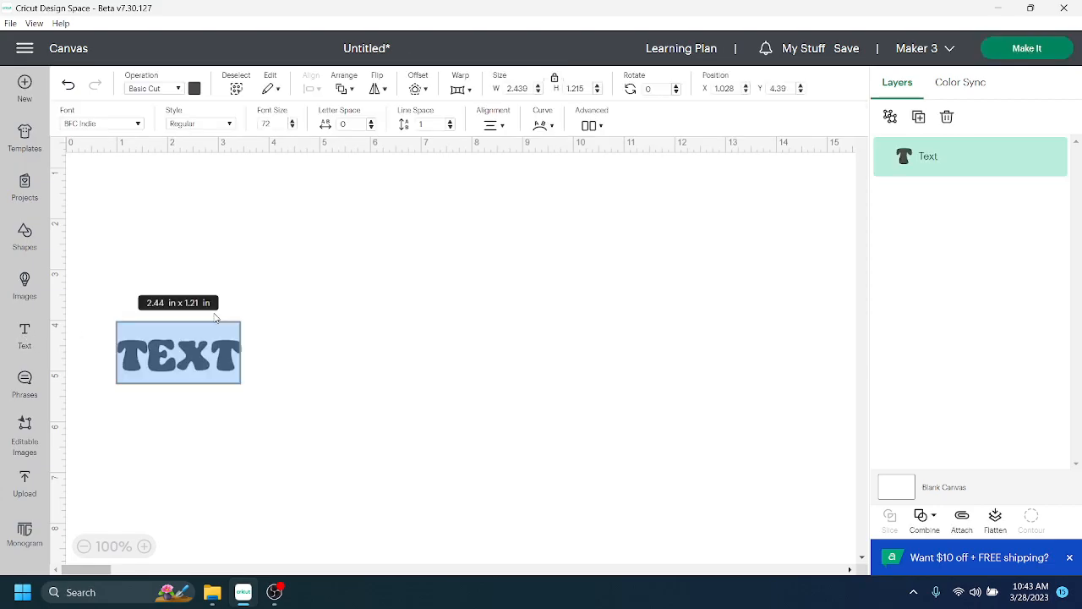
pyautogui.press('ctrl')
pyautogui.write('happy')
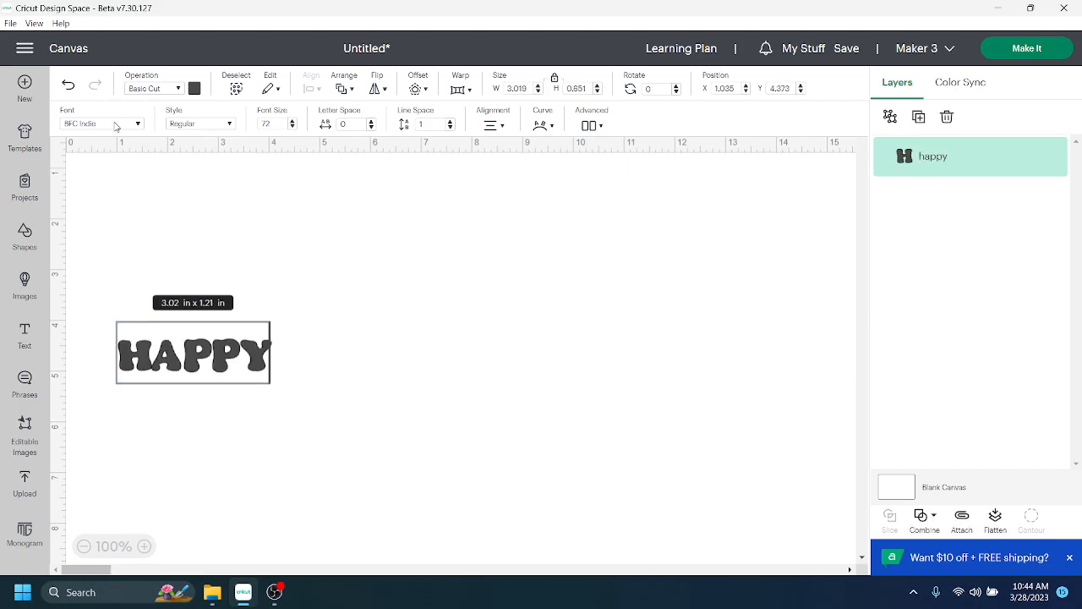
pyautogui.write(' to see')
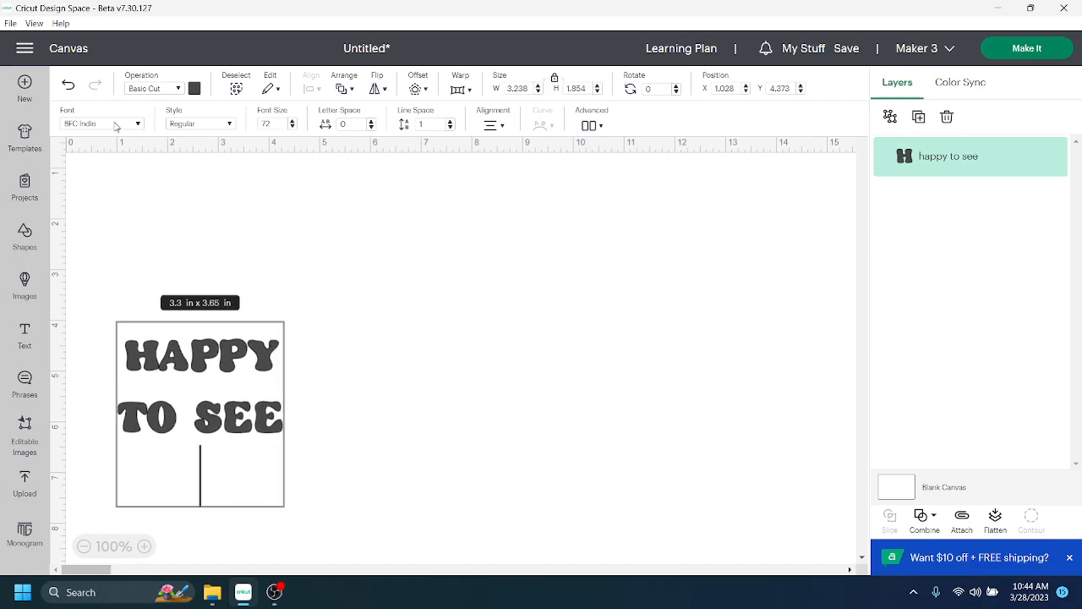
pyautogui.write(' you')
pyautogui.click(367, 176)
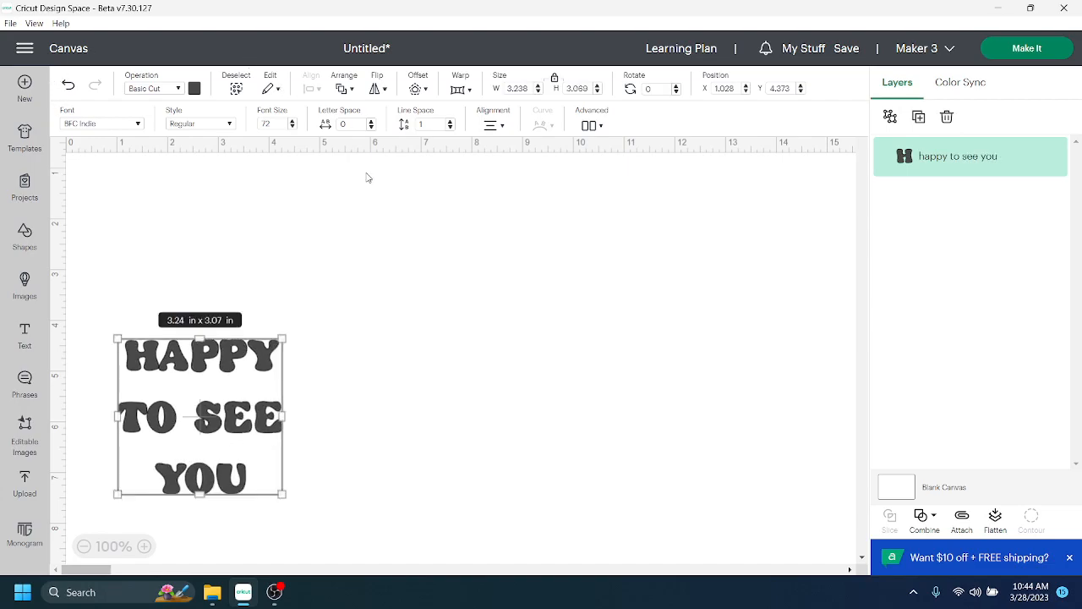
pyautogui.moveTo(229, 369); pyautogui.dragTo(296, 273)
# - Open the Warp styles for the selected text and move the Warp window clear of the design
pyautogui.press('ctrl')
pyautogui.press('ctrl')
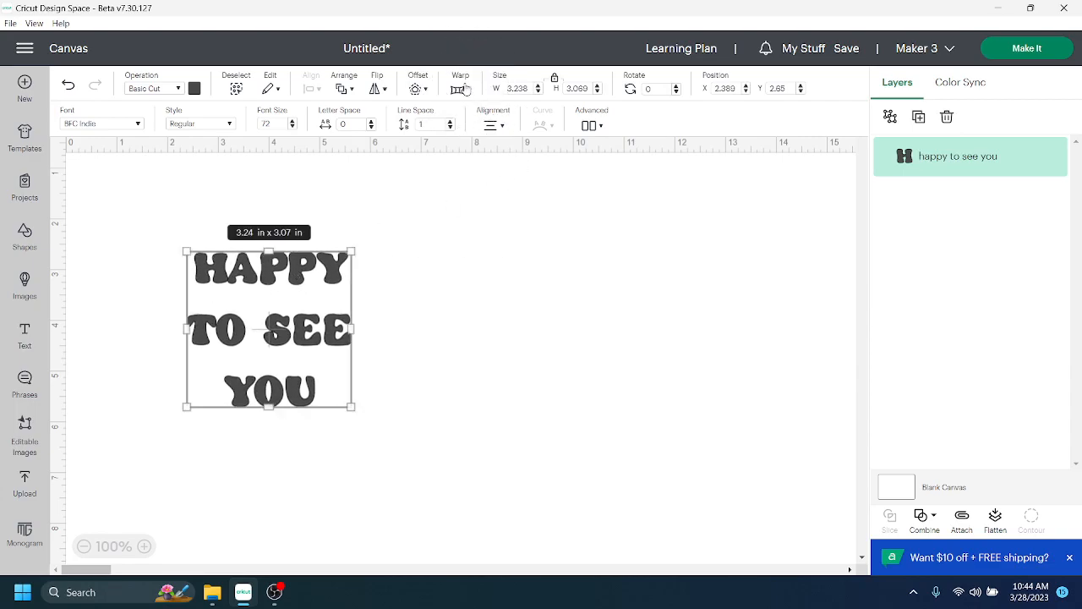
pyautogui.click(462, 88)
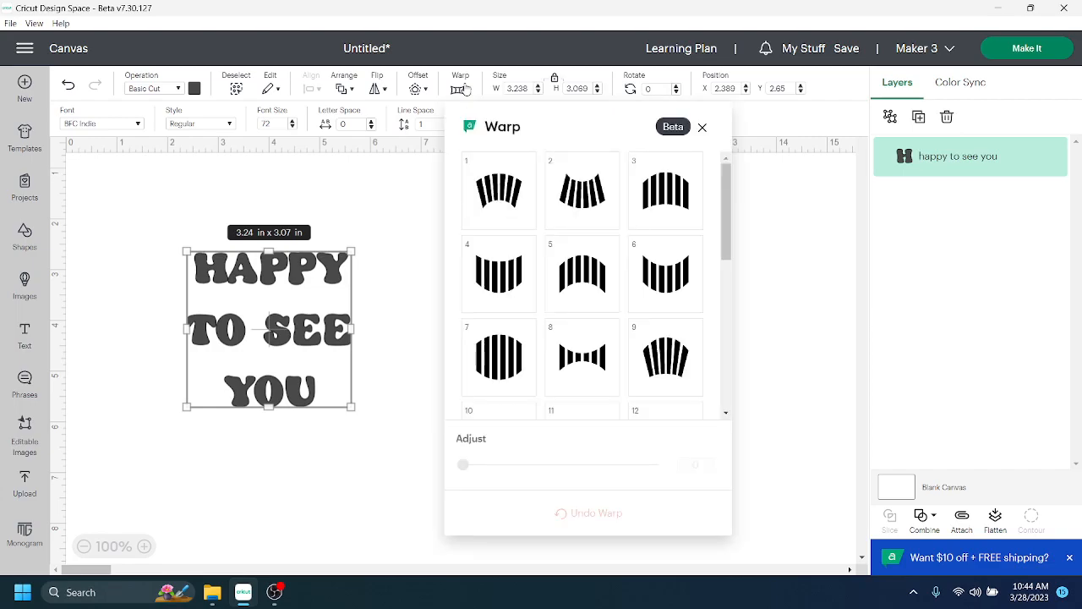
pyautogui.moveTo(573, 121); pyautogui.dragTo(928, 127)
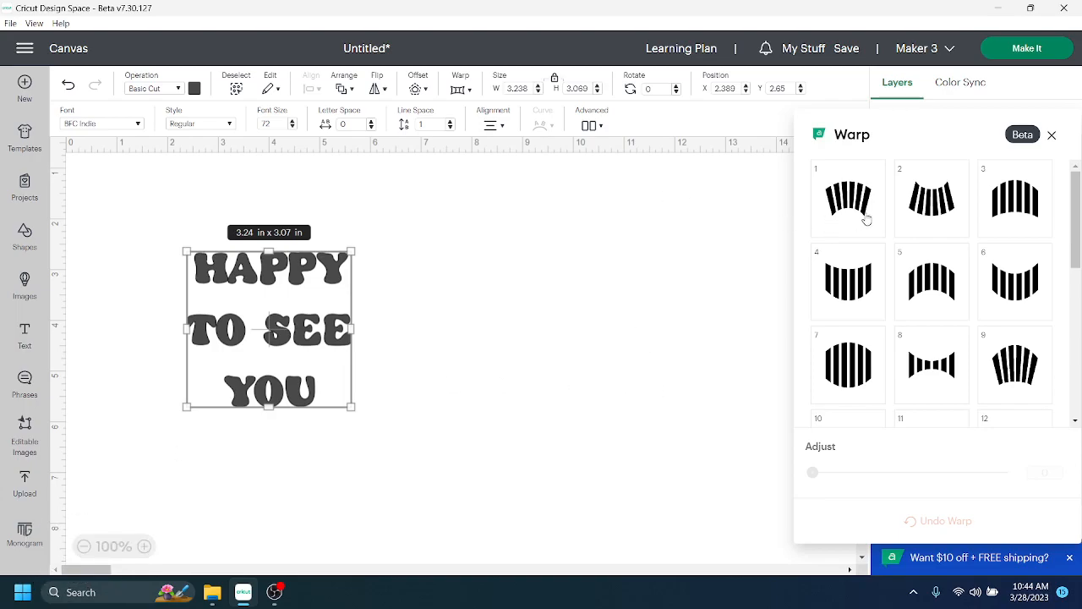
# - Try warp style 8 on the text and browse the remaining warp styles
pyautogui.click(925, 378)
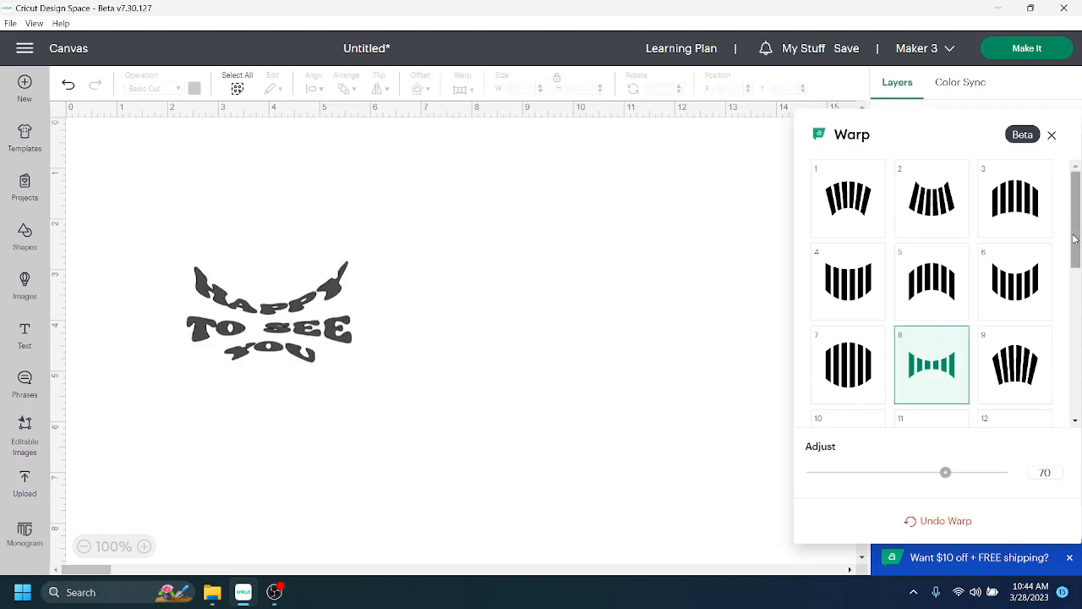
pyautogui.moveTo(1075, 246); pyautogui.dragTo(1075, 398)
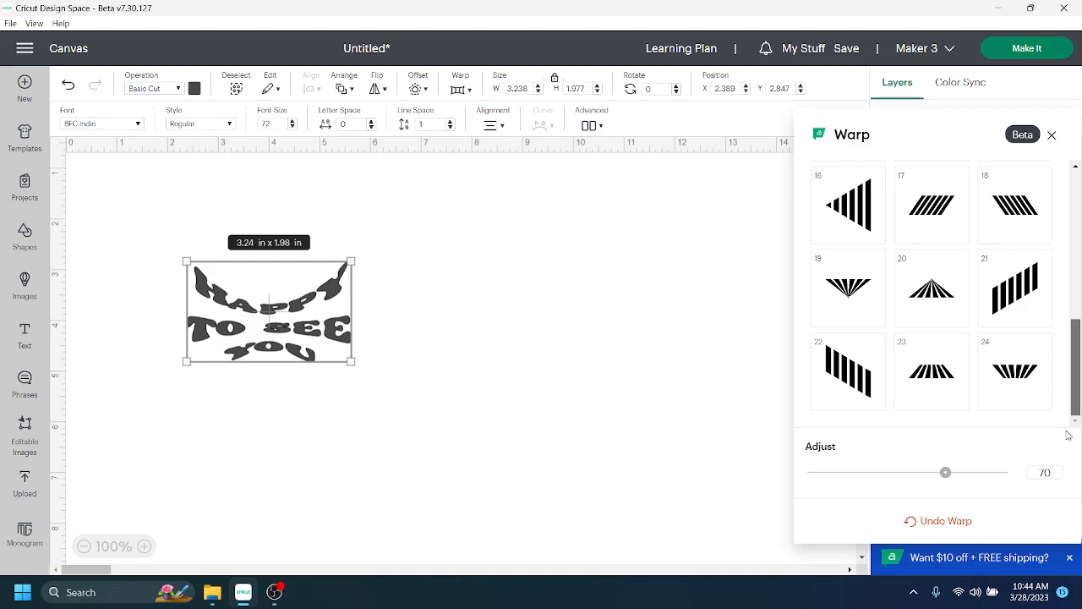
pyautogui.scroll(3, 1058, 362)
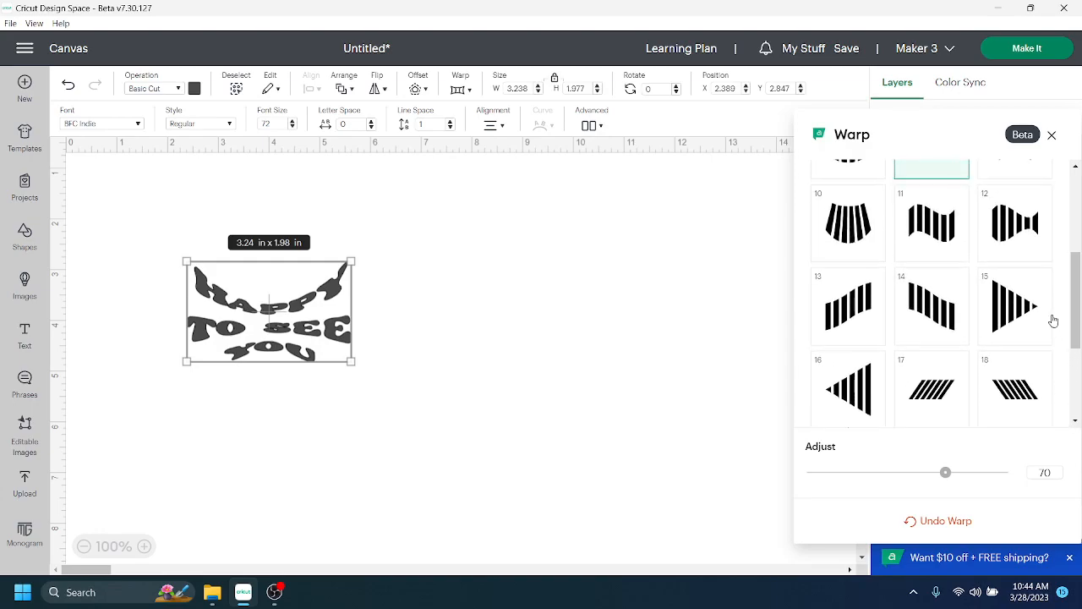
# - Try warp style 11 on the text with its adjustment lowered to 40, and undo the warp
pyautogui.click(926, 243)
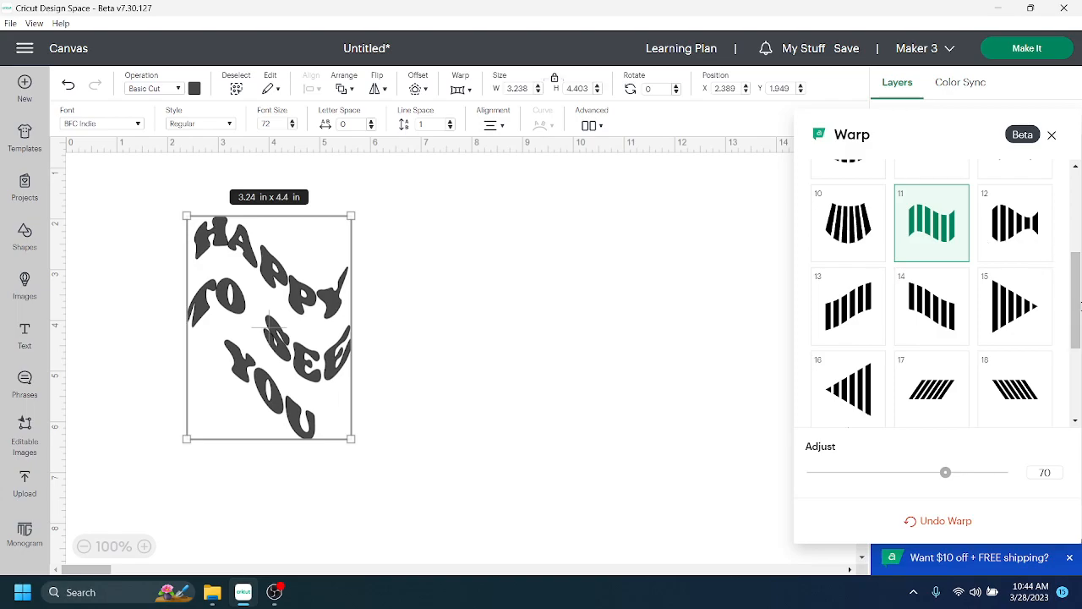
pyautogui.moveTo(1080, 313)
pyautogui.mouseDown()
pyautogui.moveTo(1079, 264)
pyautogui.moveTo(1080, 317)
pyautogui.mouseUp()
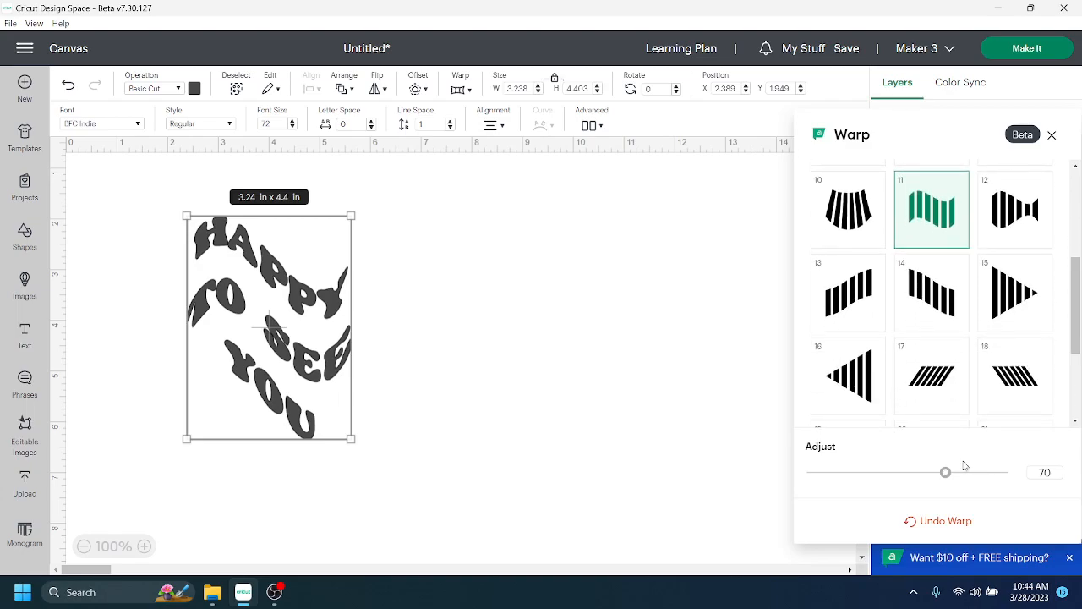
pyautogui.moveTo(943, 476); pyautogui.dragTo(883, 484)
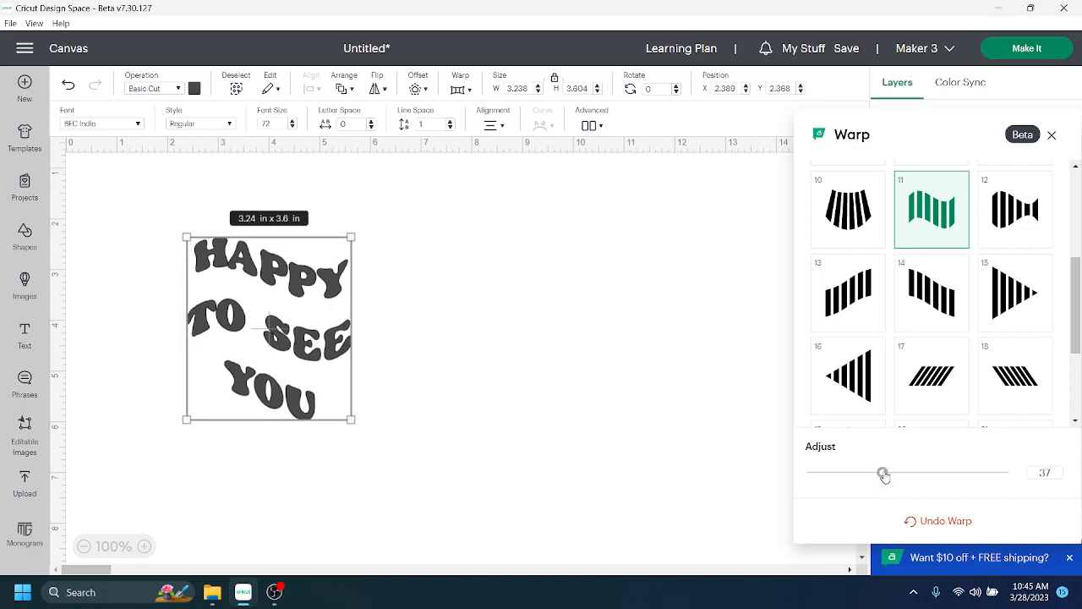
pyautogui.moveTo(882, 474); pyautogui.dragTo(890, 476)
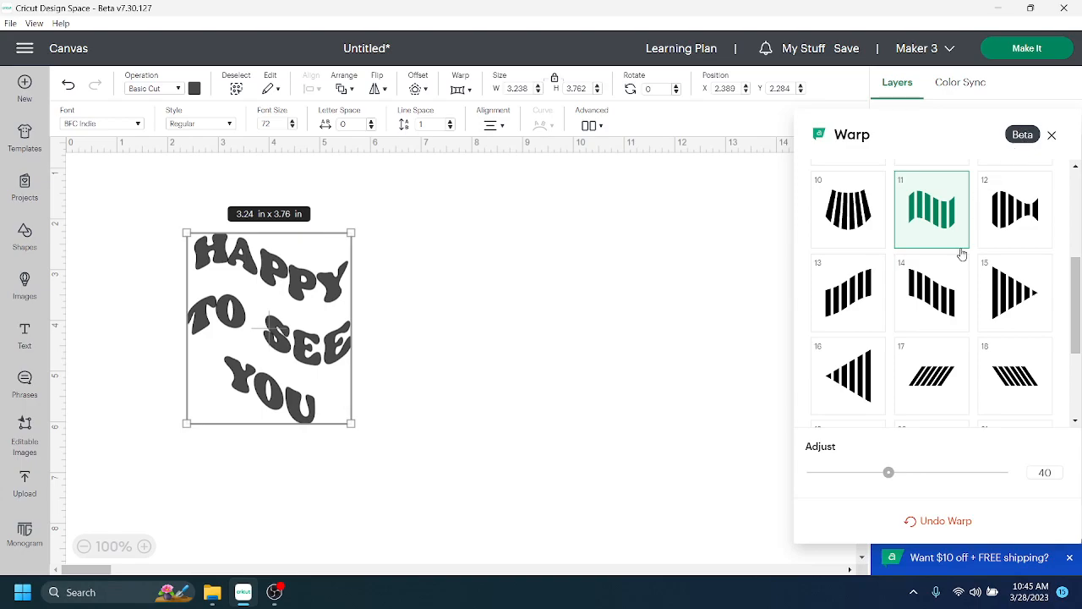
pyautogui.click(940, 521)
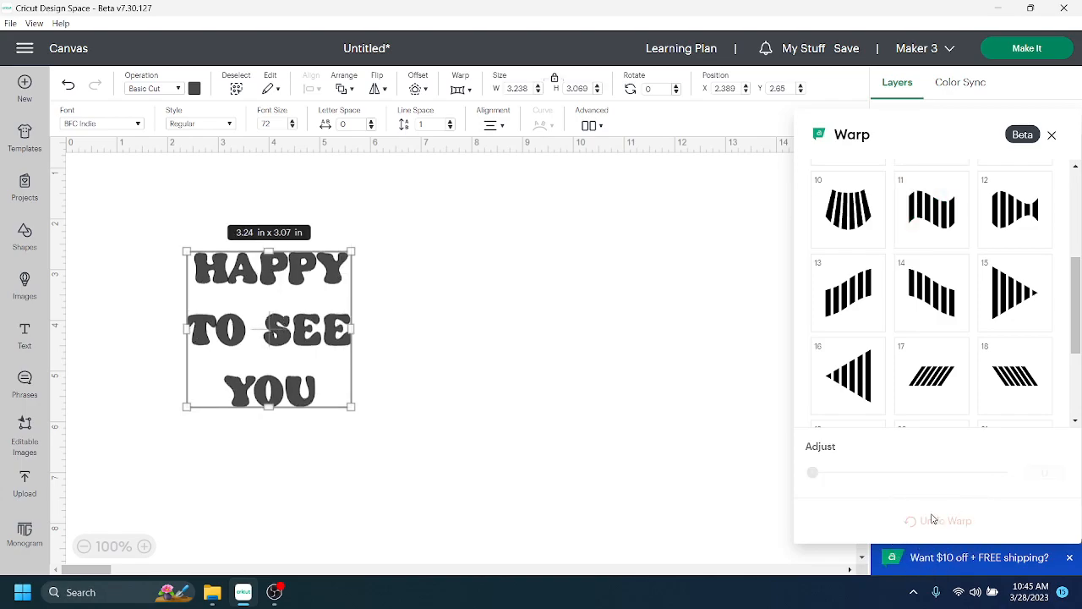
# - Apply warp style 11 to the text with an adjustment value of 40 and close the Warp window
pyautogui.click(933, 218)
pyautogui.click(1044, 473)
pyautogui.write('40')
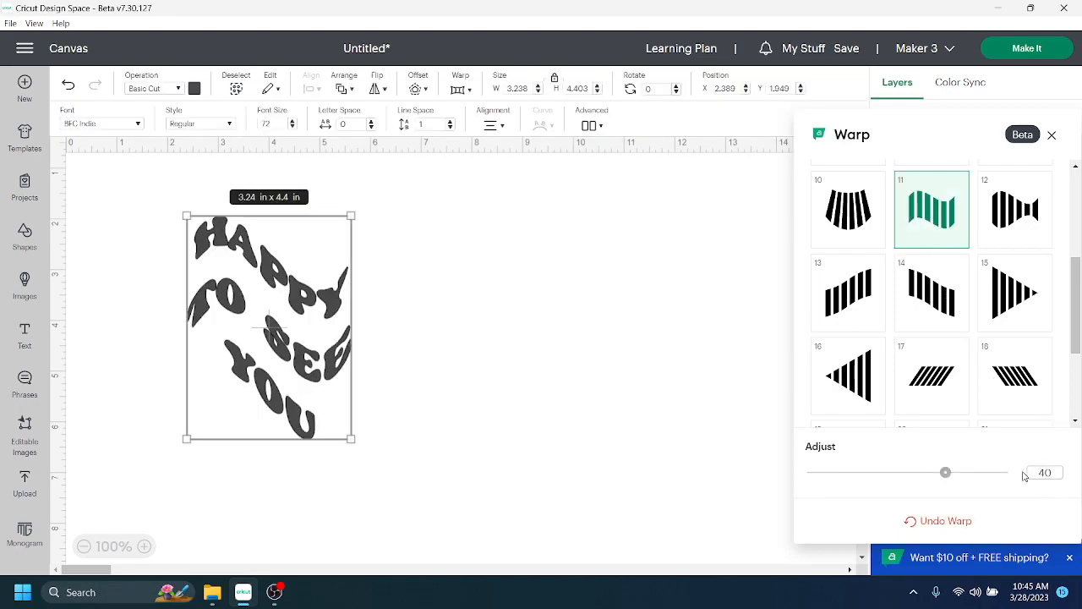
pyautogui.press('Return')
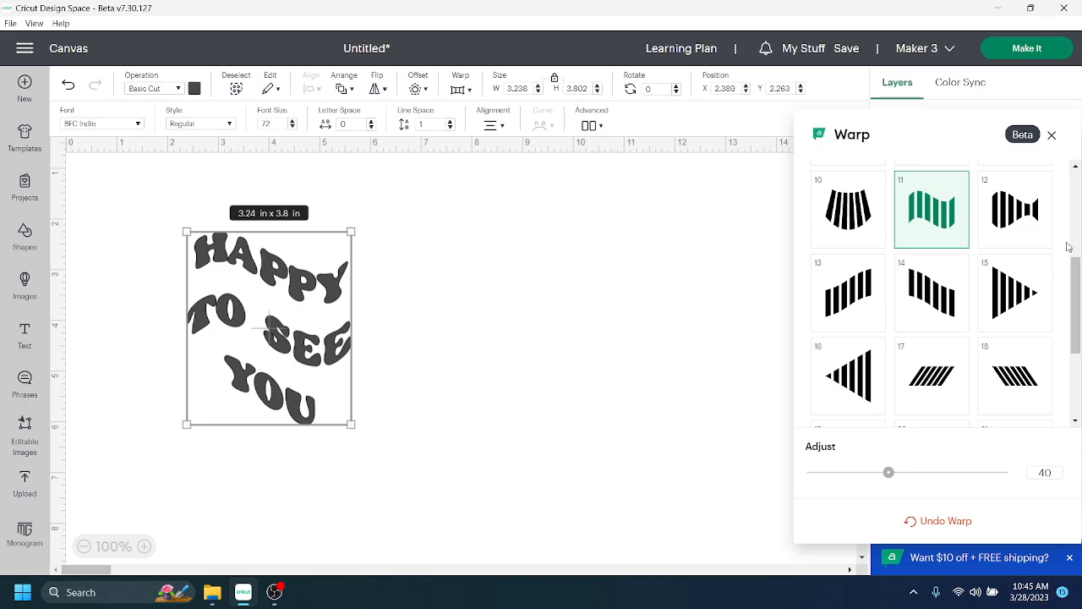
pyautogui.click(1052, 136)
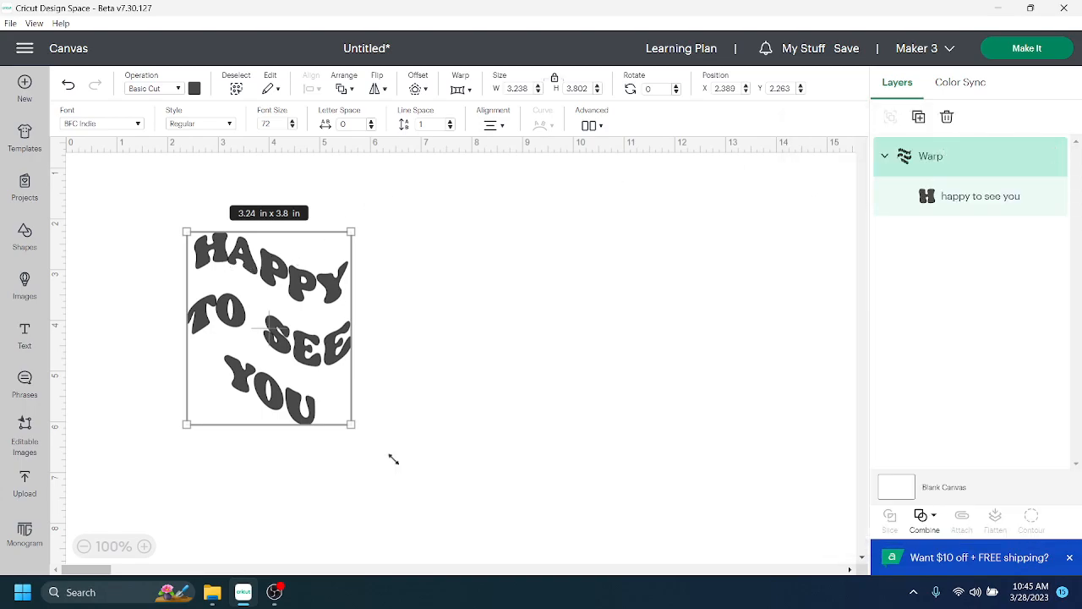
# - Enlarge the warped text to about 6.28 × 7.37 in and move it to about X 3.03, Y 1.18
pyautogui.moveTo(351, 422); pyautogui.dragTo(500, 495)
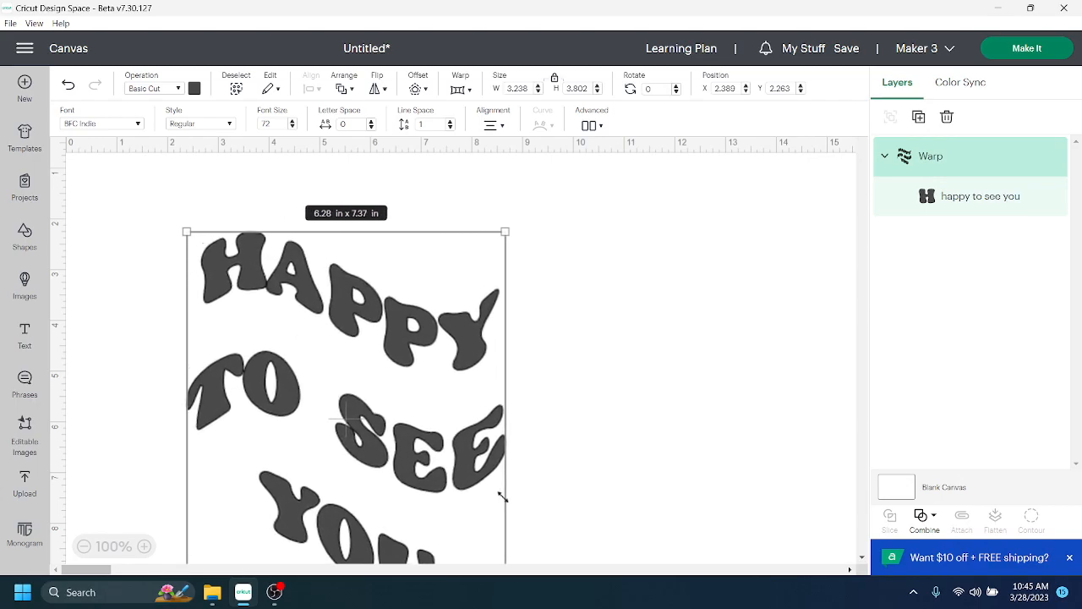
pyautogui.moveTo(438, 335); pyautogui.dragTo(469, 280)
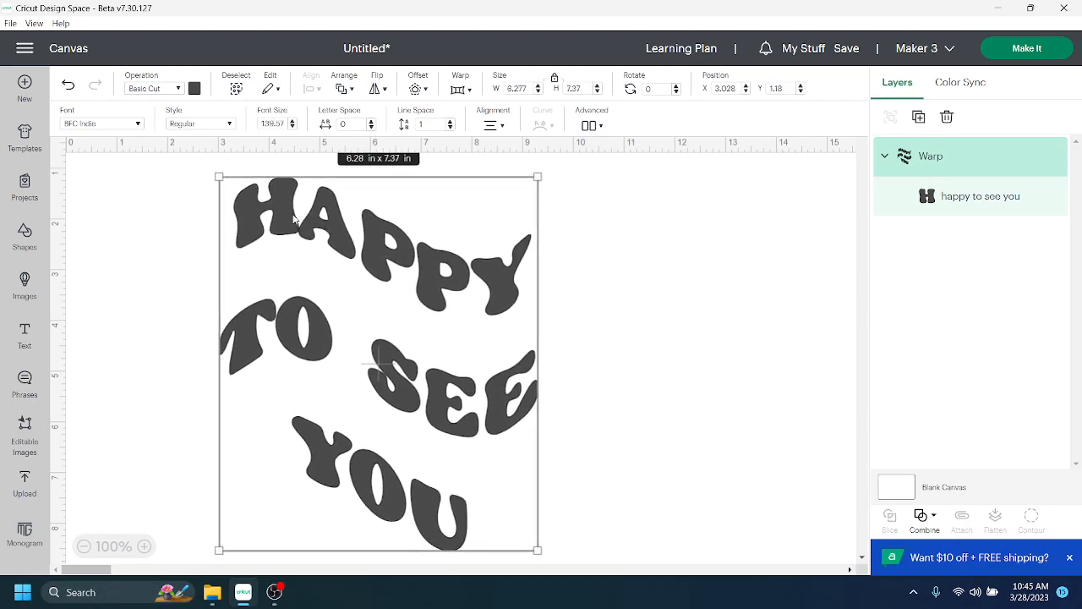
# - Increase the line space of the warped text to 1.2
pyautogui.click(450, 127)
pyautogui.click(451, 124)
pyautogui.click(450, 125)
pyautogui.click(451, 124)
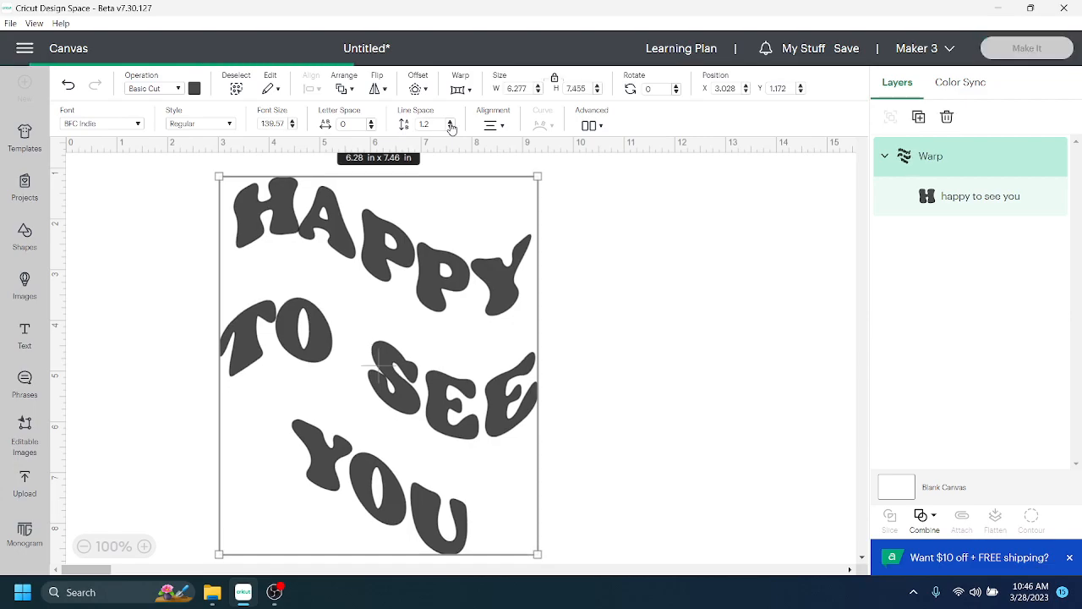
# - Try widening the letter space of the warped text to 0.7
pyautogui.click(371, 122)
pyautogui.click(371, 121)
pyautogui.click(371, 122)
pyautogui.click(371, 122)
pyautogui.click(371, 121)
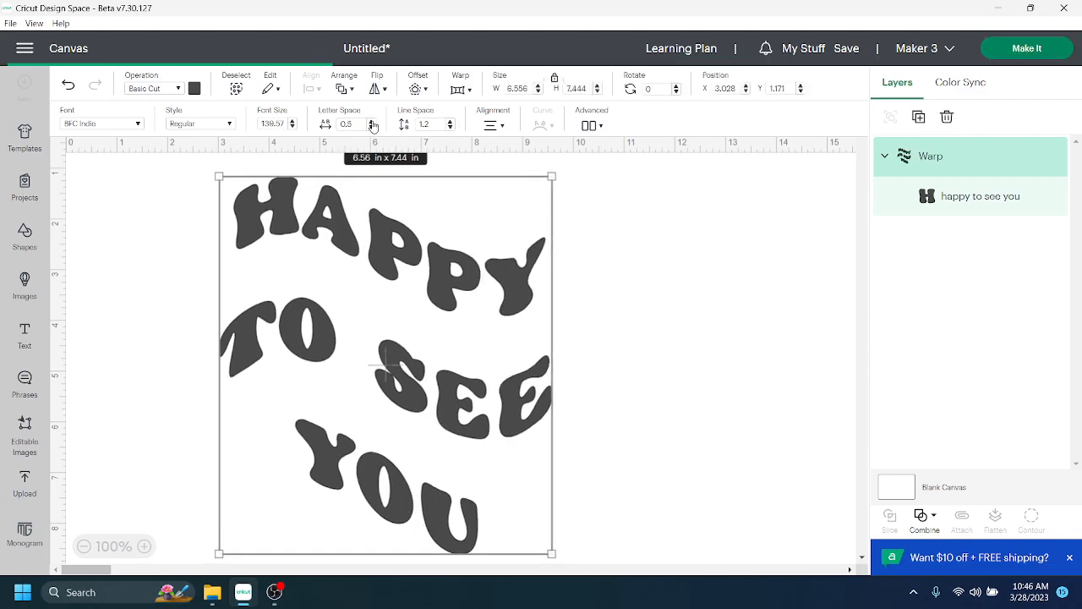
pyautogui.click(373, 123)
pyautogui.click(373, 123)
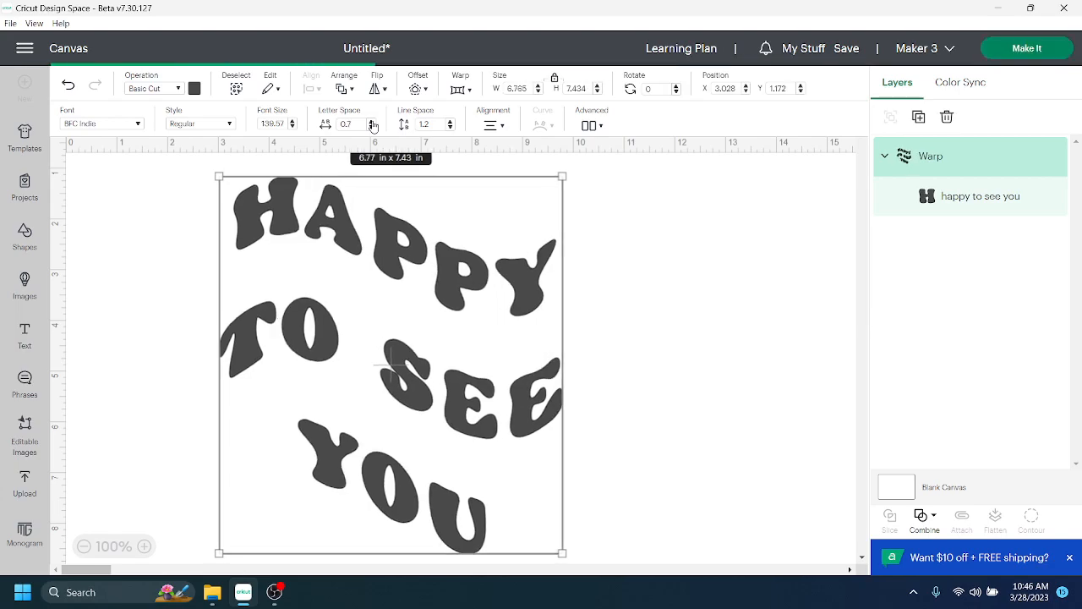
# - Set the letter space to 0.5 and scale the warped text down to about 5.35 × 6.01 in
pyautogui.click(356, 124)
pyautogui.write('0.5')
pyautogui.press('Return')
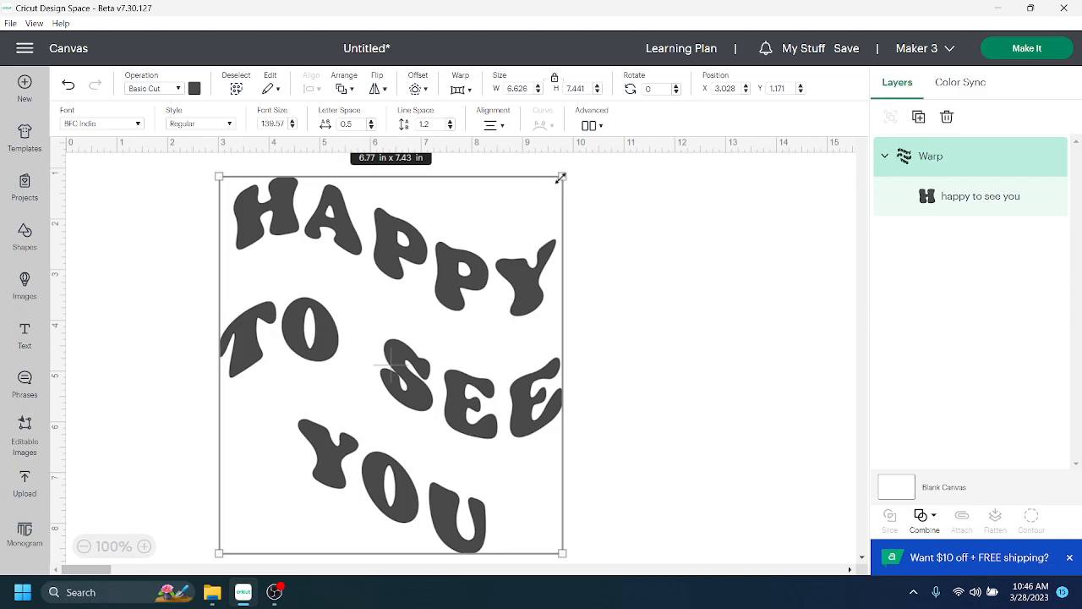
pyautogui.moveTo(562, 176); pyautogui.dragTo(498, 256)
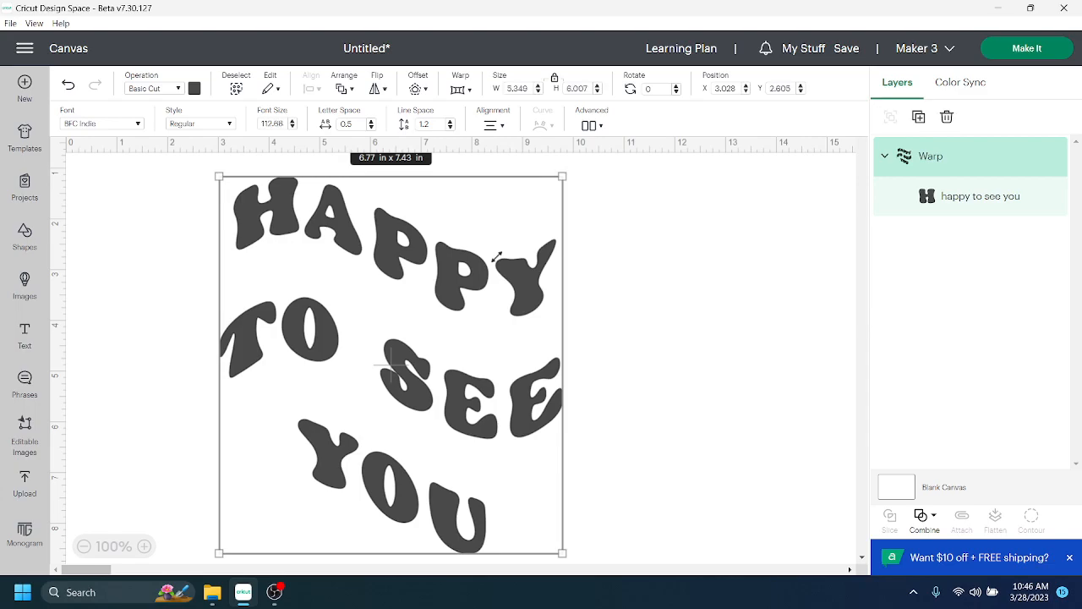